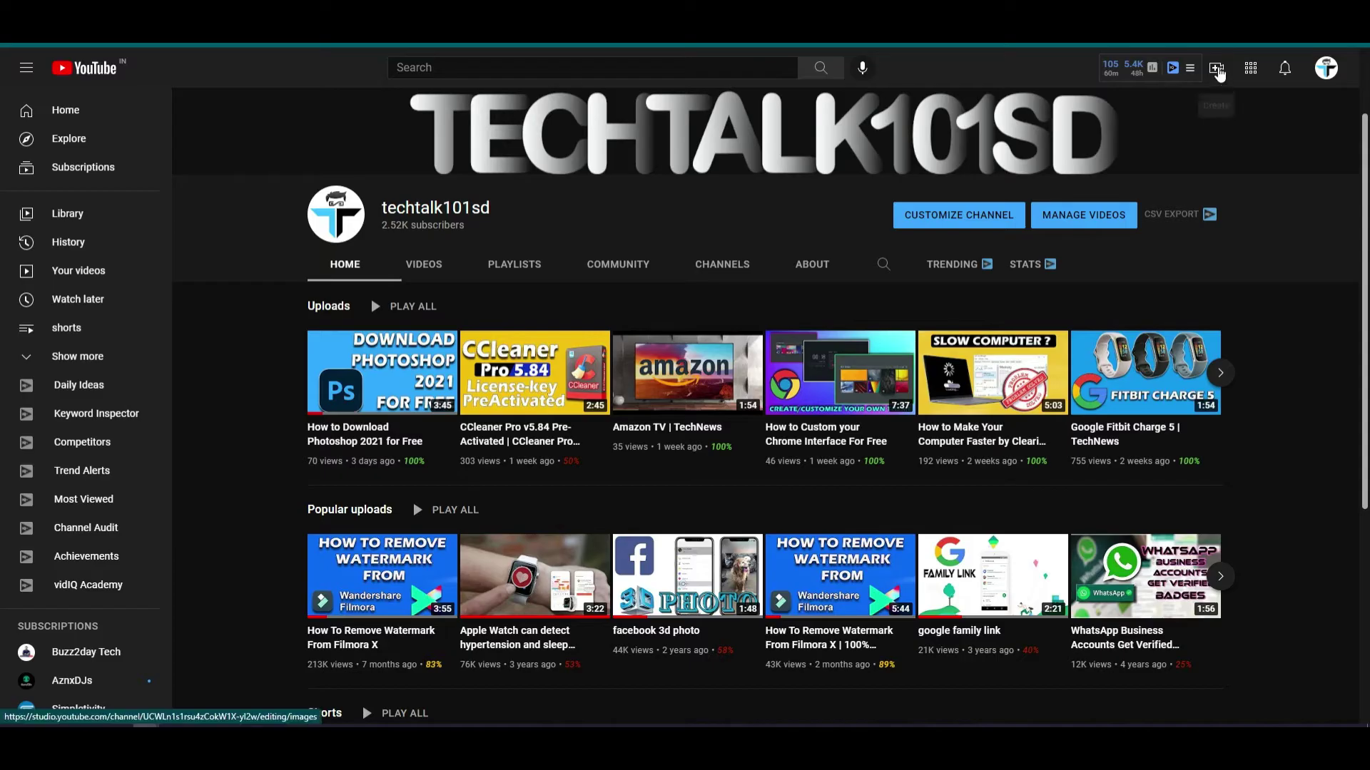
Upload the file My Video.mp4 using Create > Upload video
{"action": "left_click", "coordinate": [1215, 68]}
{"action": "left_click", "coordinate": [1249, 104]}
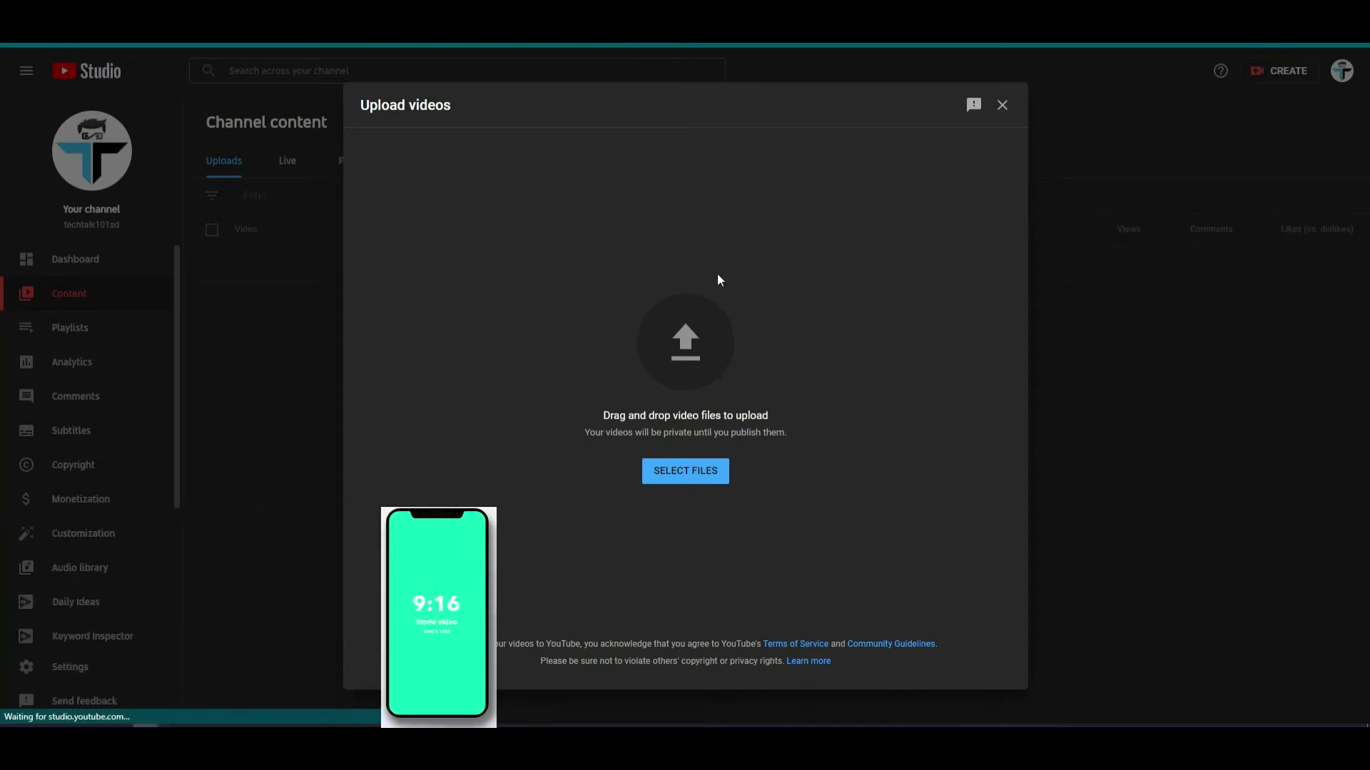
{"action": "left_click", "coordinate": [686, 471]}
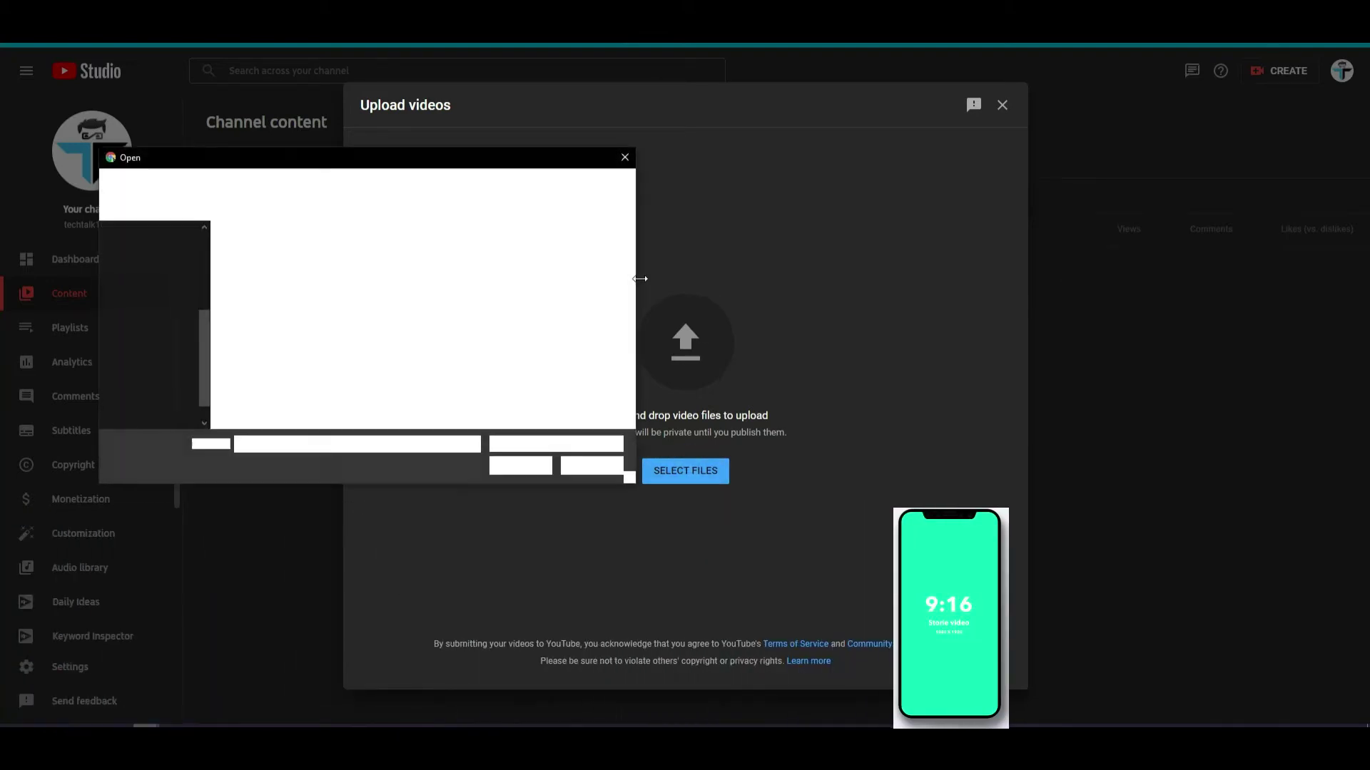
{"action": "double_click", "coordinate": [335, 269]}
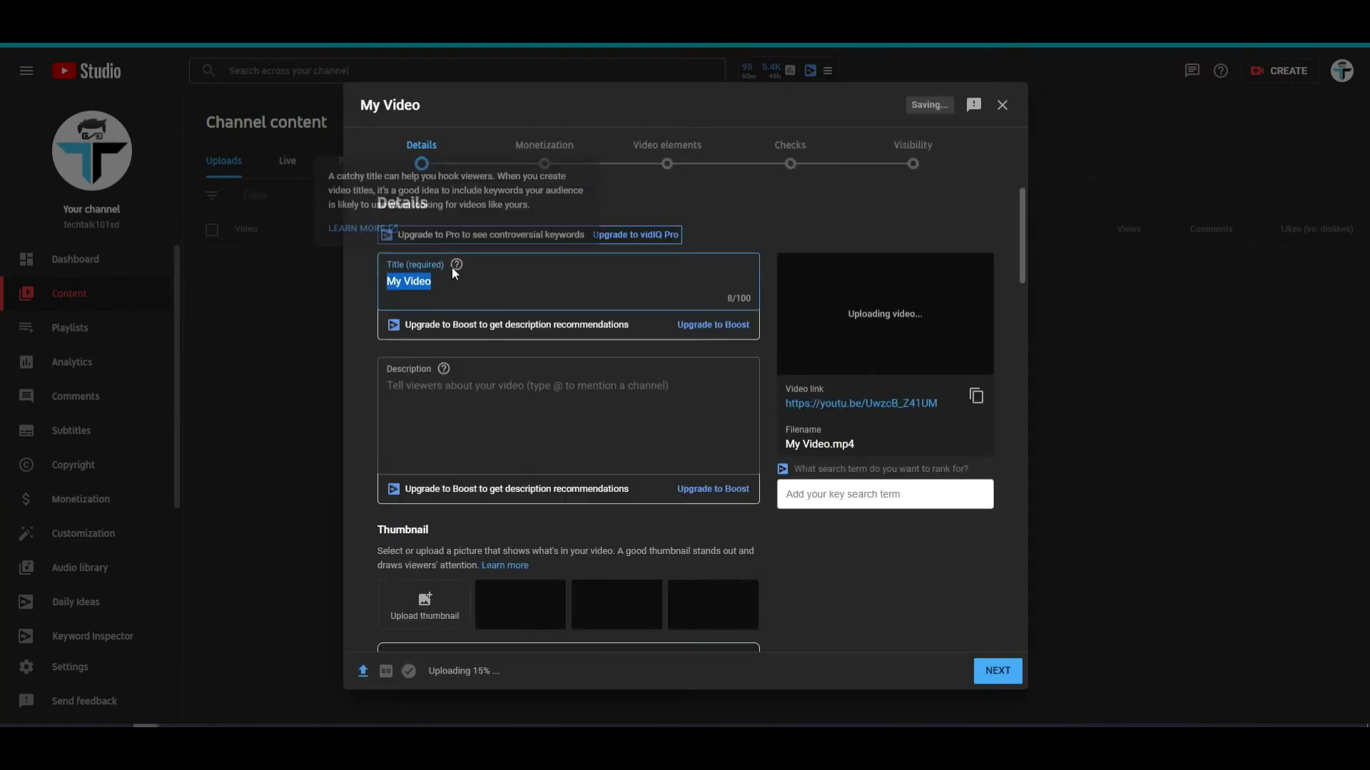
{"action": "type", "text": "test"}
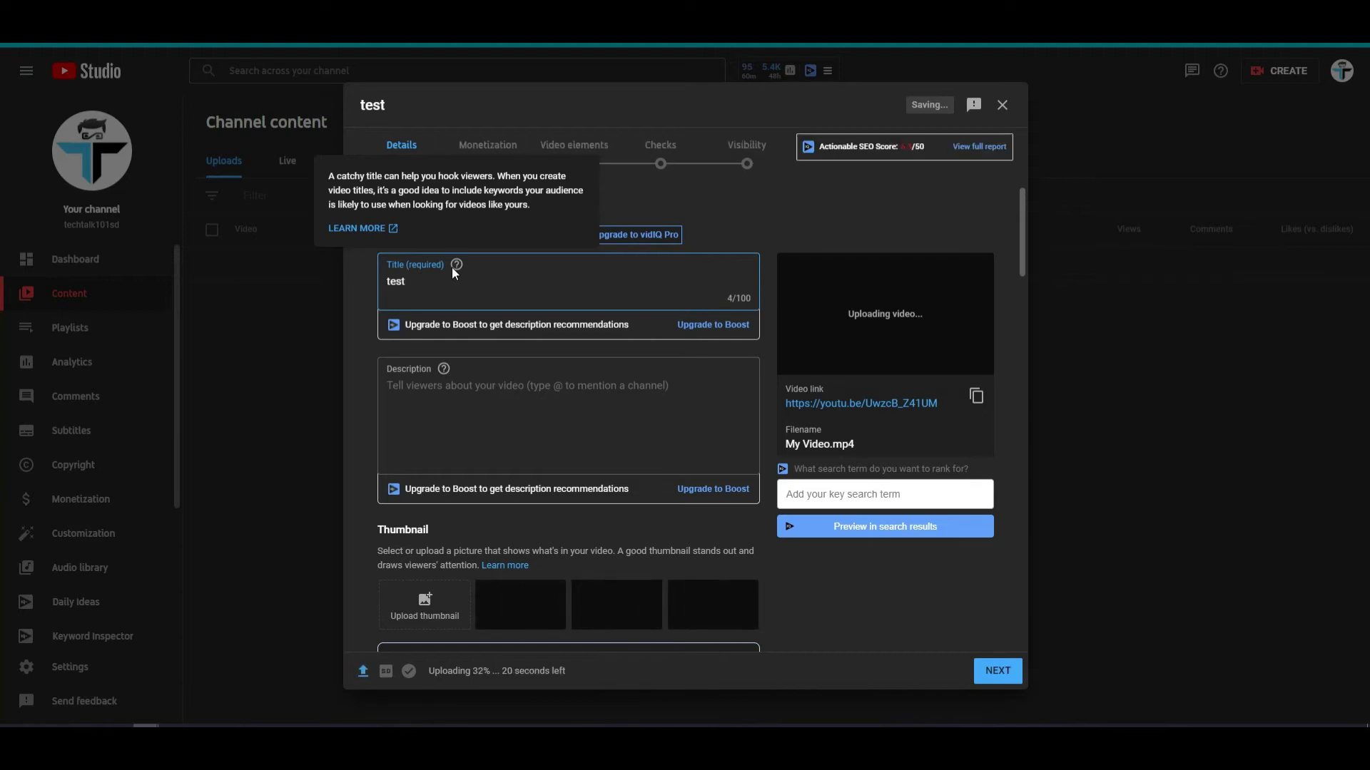
Add a description, mark 'not made for kids', add tag 'test', and choose the third thumbnail
{"action": "left_click", "coordinate": [459, 409]}
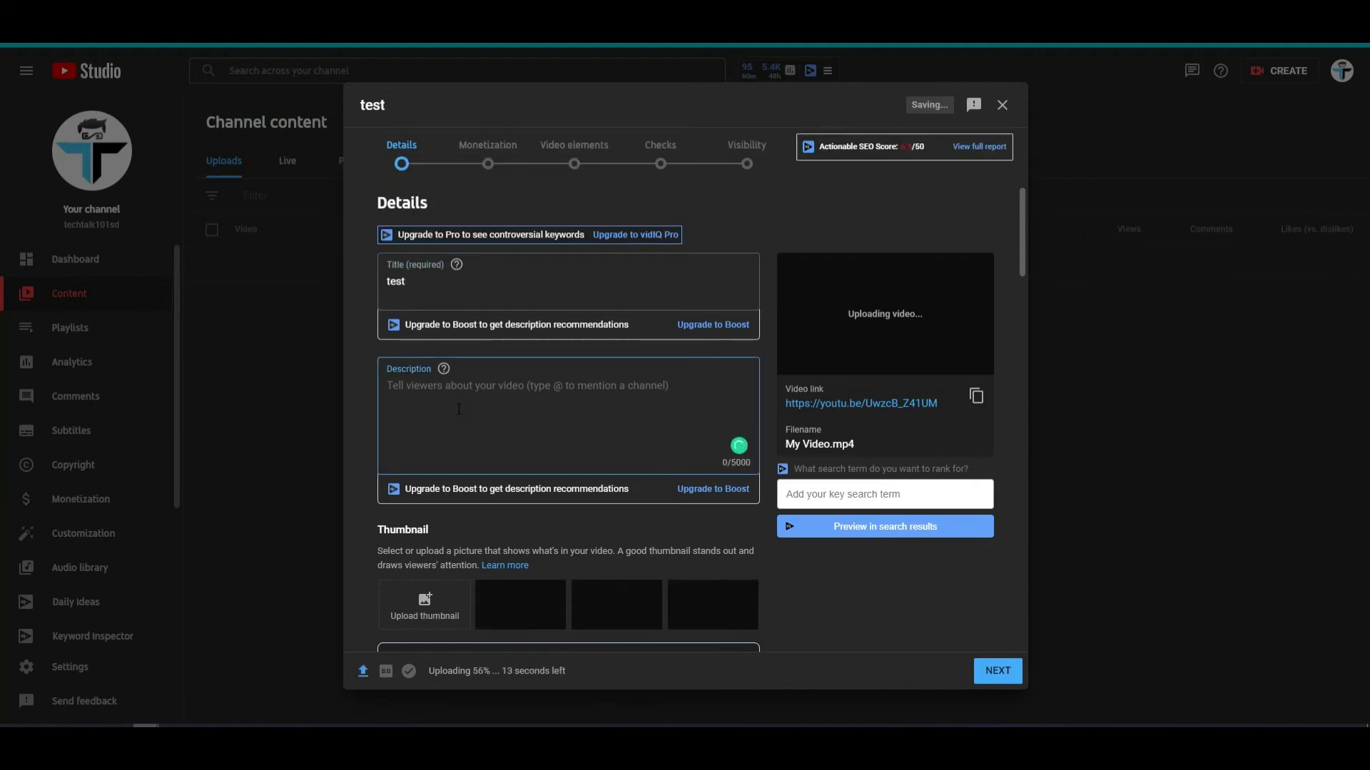
{"action": "type", "text": "type"}
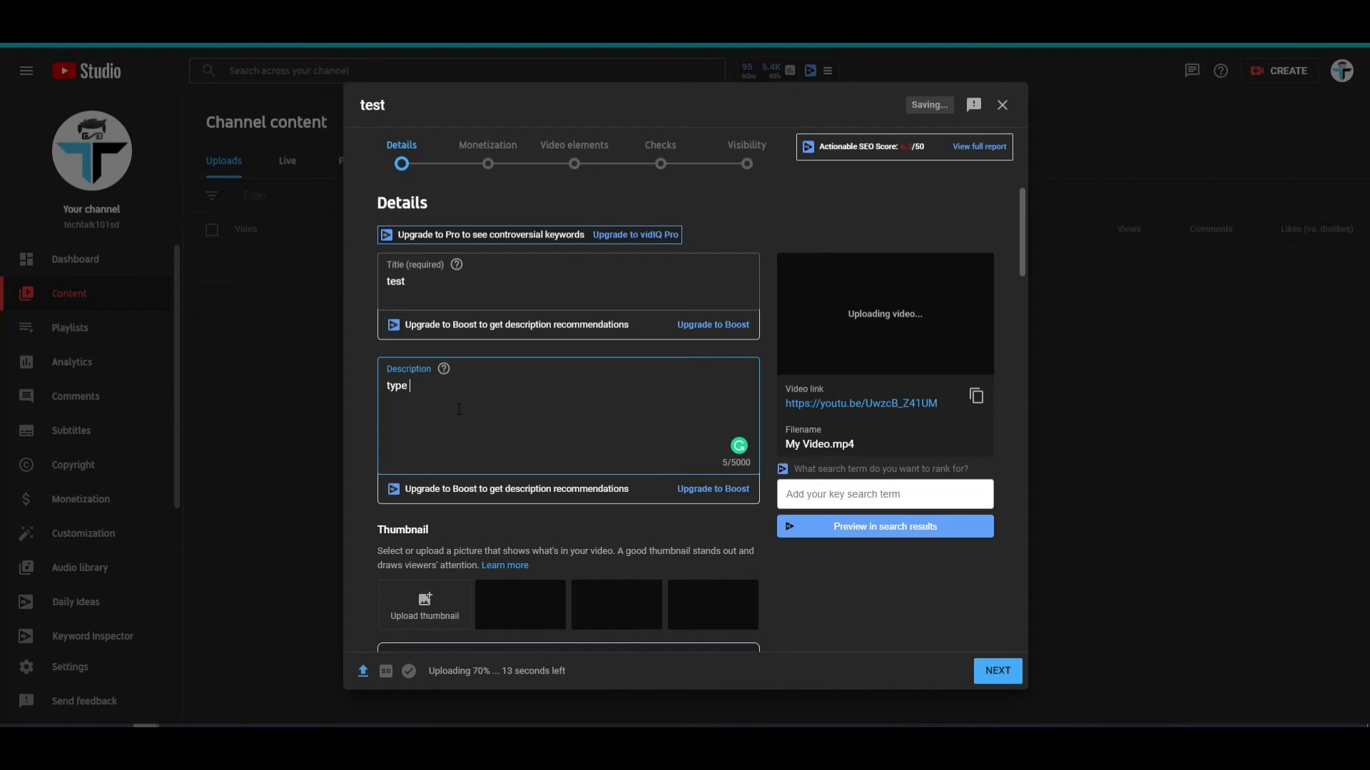
{"action": "type", "text": " test"}
{"action": "scroll", "coordinate": [458, 411], "scroll_direction": "down", "scroll_amount": 2}
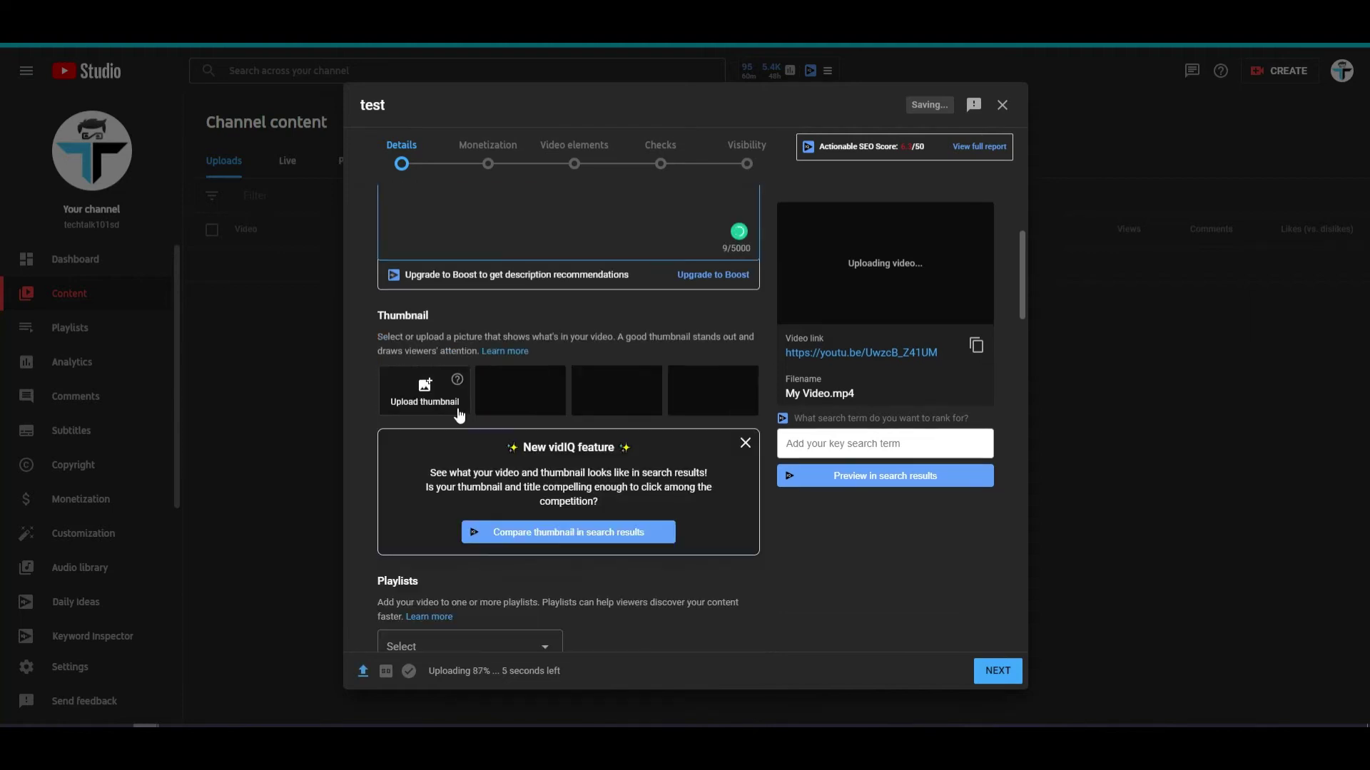
{"action": "scroll", "coordinate": [572, 470], "scroll_direction": "down", "scroll_amount": 1}
{"action": "scroll", "coordinate": [573, 472], "scroll_direction": "down", "scroll_amount": 1}
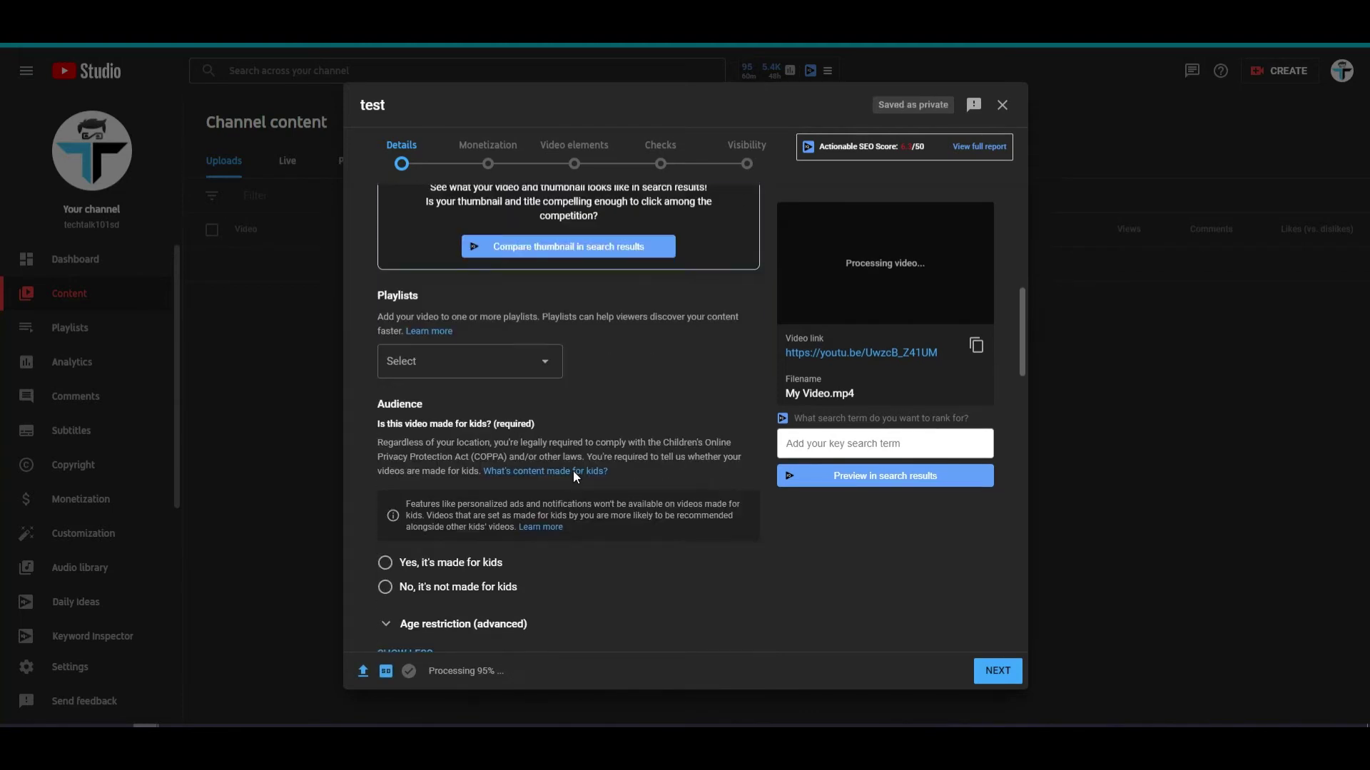
{"action": "scroll", "coordinate": [552, 472], "scroll_direction": "down", "scroll_amount": 1}
{"action": "left_click", "coordinate": [385, 443]}
{"action": "scroll", "coordinate": [569, 500], "scroll_direction": "down", "scroll_amount": 2}
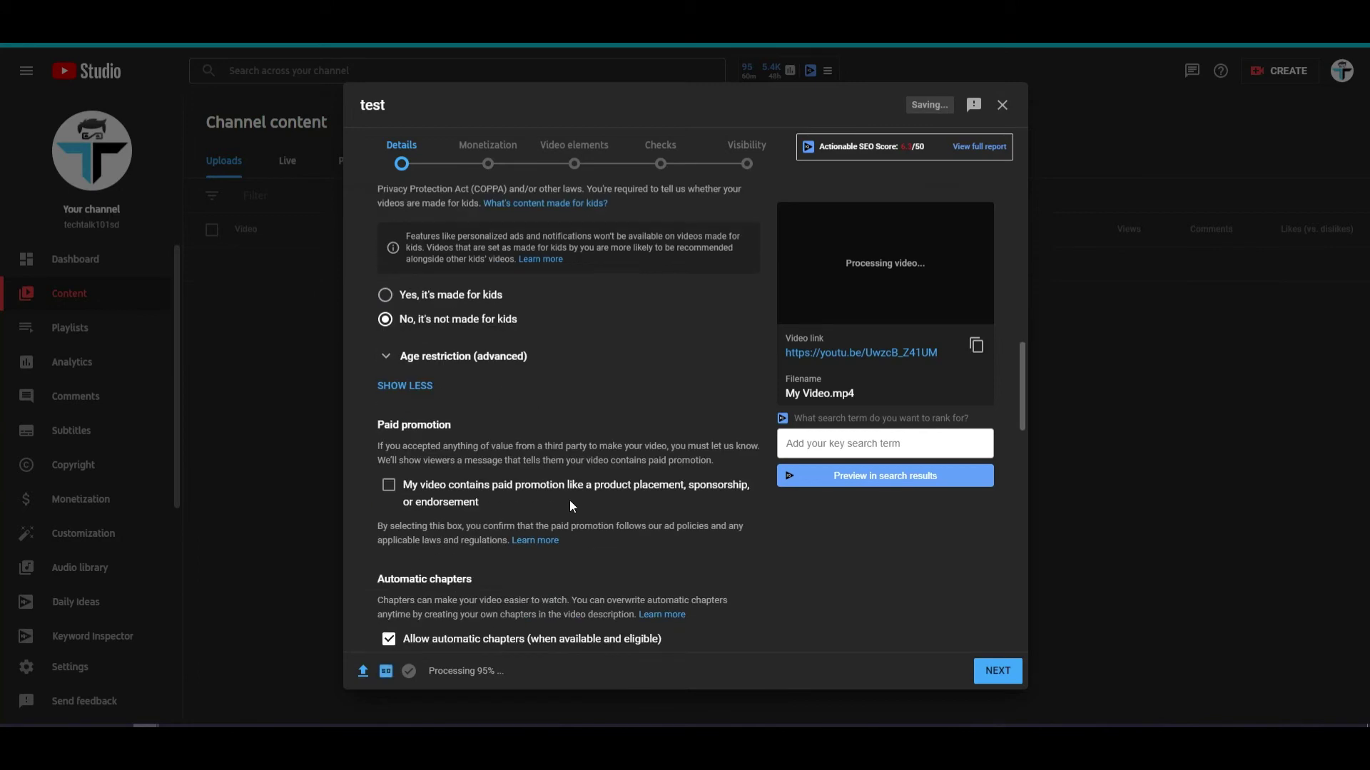
{"action": "scroll", "coordinate": [570, 499], "scroll_direction": "down", "scroll_amount": 2}
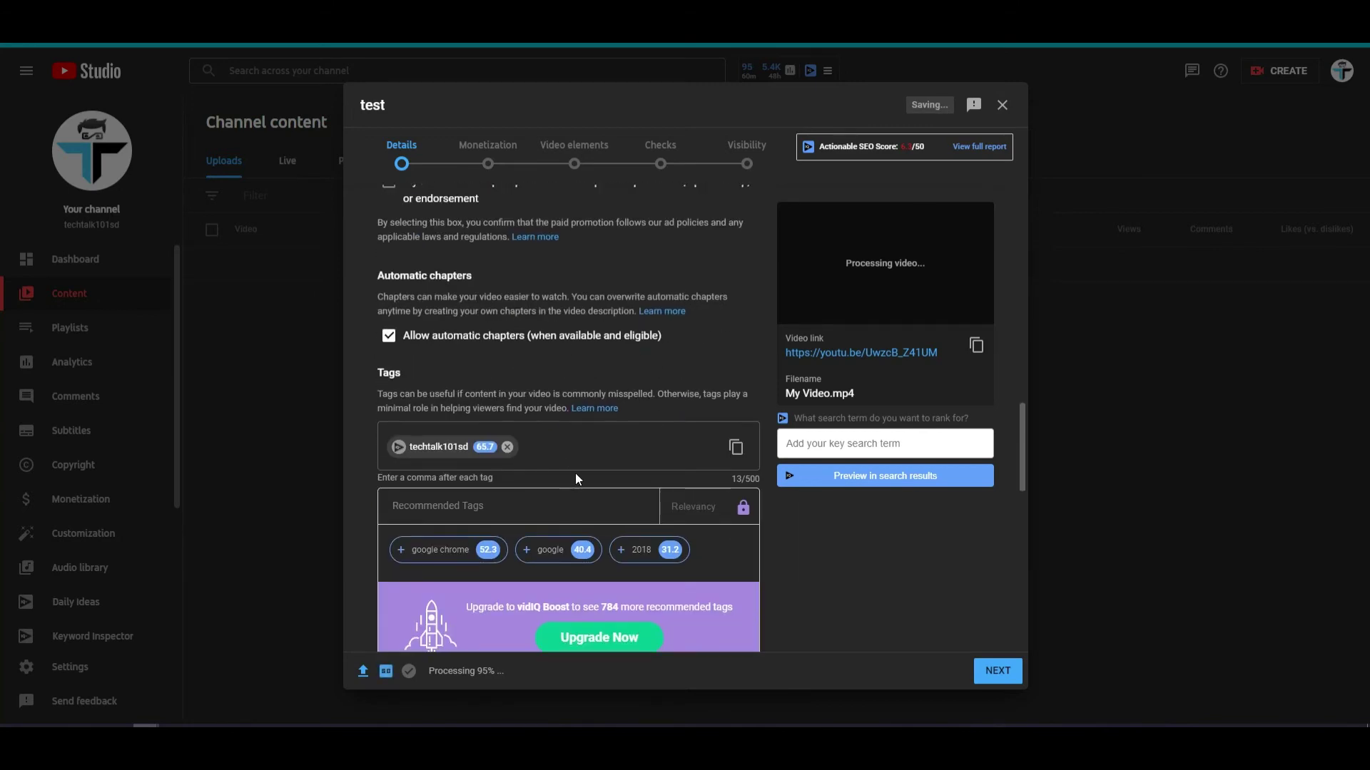
{"action": "left_click", "coordinate": [580, 455]}
{"action": "type", "text": "test"}
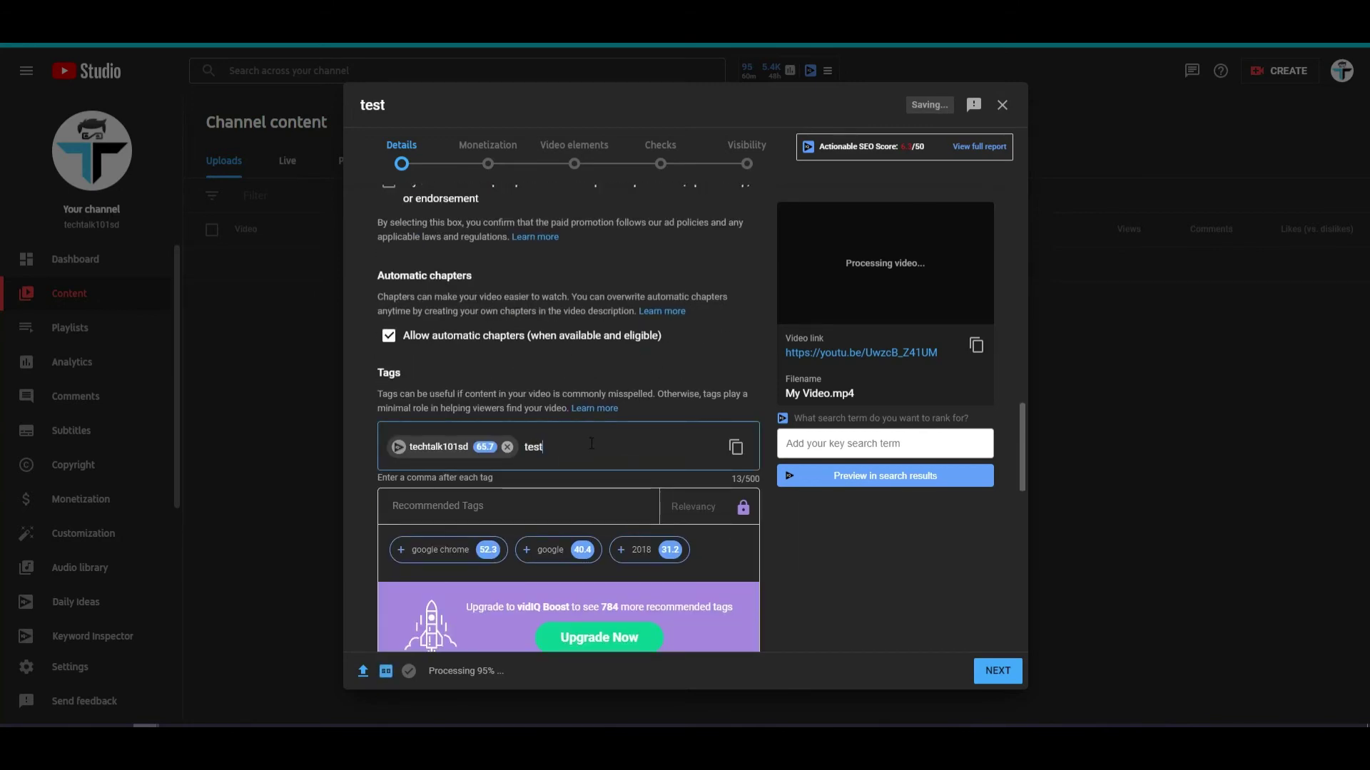
{"action": "key", "text": "Return"}
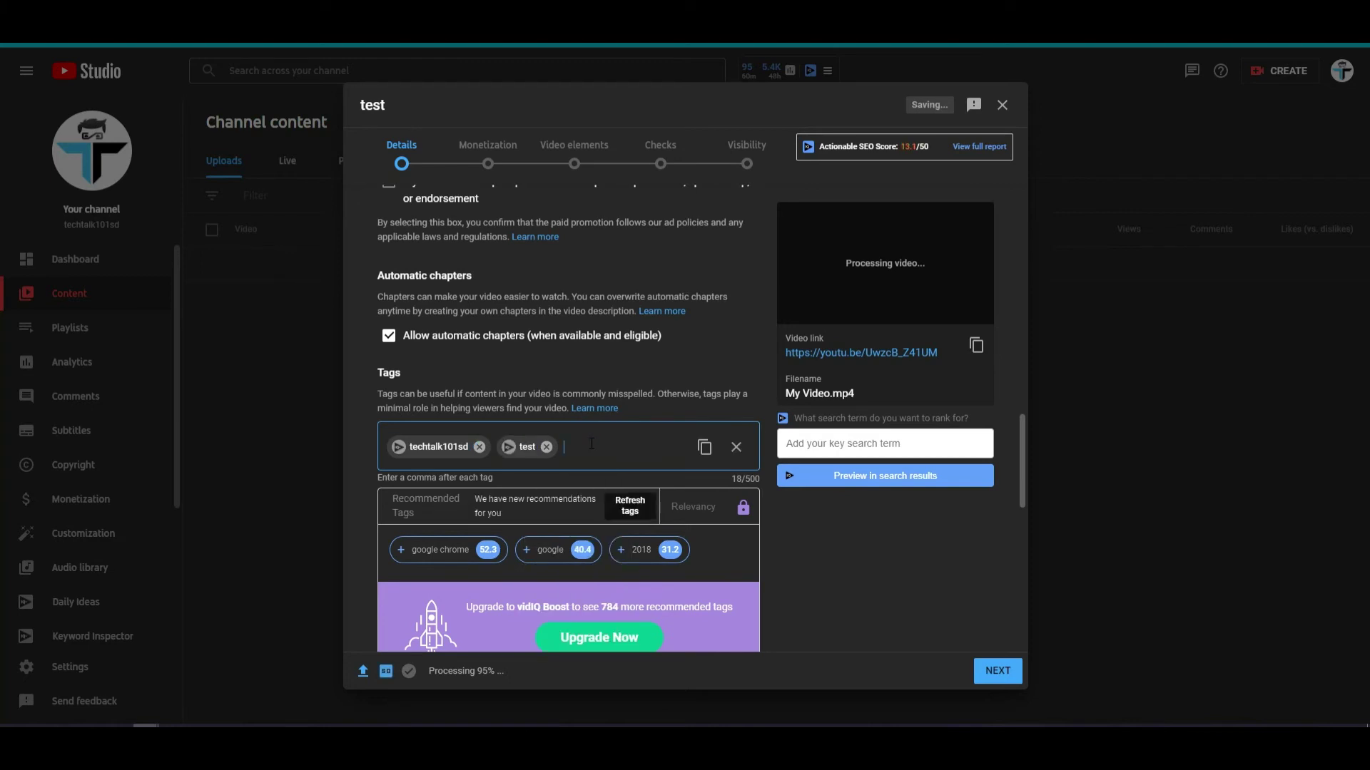
{"action": "scroll", "coordinate": [591, 444], "scroll_direction": "down", "scroll_amount": 1}
{"action": "scroll", "coordinate": [595, 435], "scroll_direction": "down", "scroll_amount": 3}
{"action": "scroll", "coordinate": [596, 434], "scroll_direction": "down", "scroll_amount": 1}
{"action": "scroll", "coordinate": [595, 434], "scroll_direction": "down", "scroll_amount": 1}
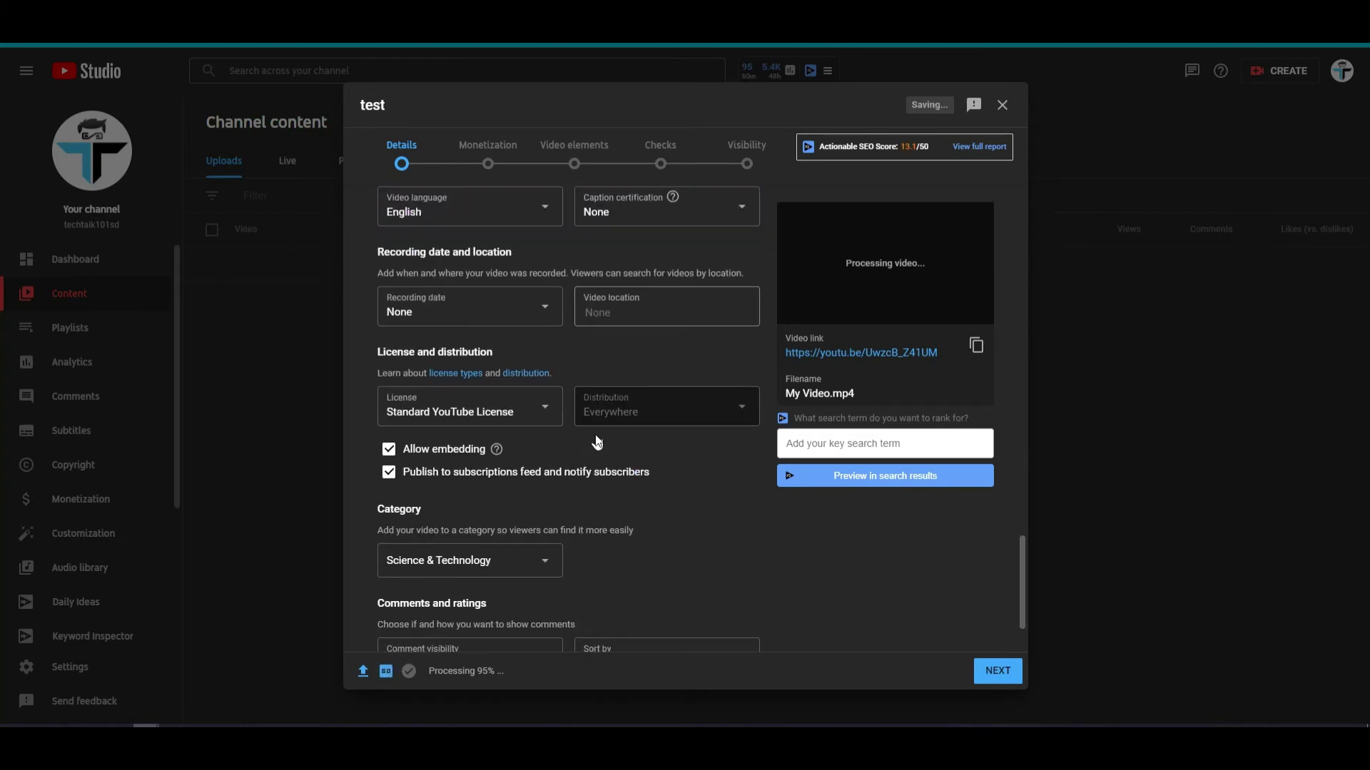
{"action": "scroll", "coordinate": [596, 438], "scroll_direction": "up", "scroll_amount": 3}
{"action": "scroll", "coordinate": [594, 428], "scroll_direction": "up", "scroll_amount": 5}
{"action": "scroll", "coordinate": [595, 425], "scroll_direction": "up", "scroll_amount": 5}
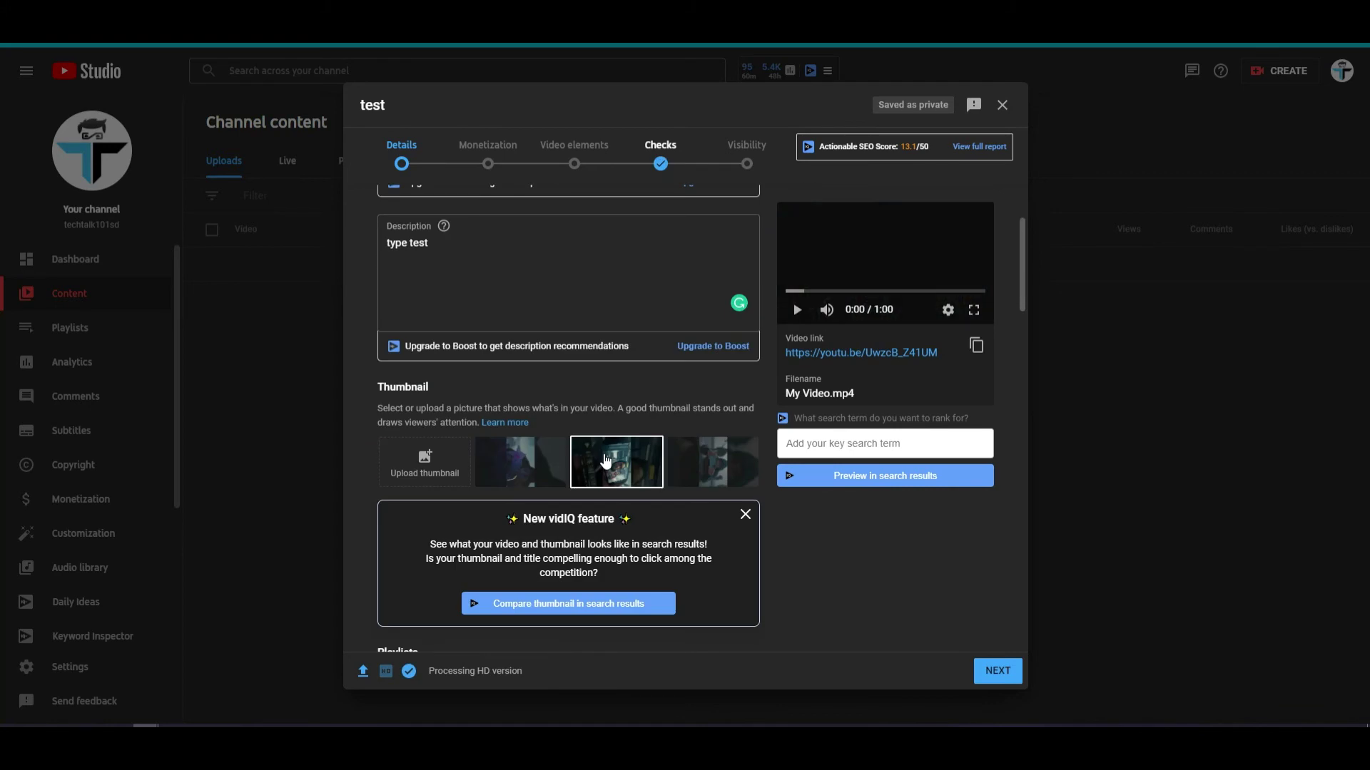
{"action": "left_click", "coordinate": [713, 468]}
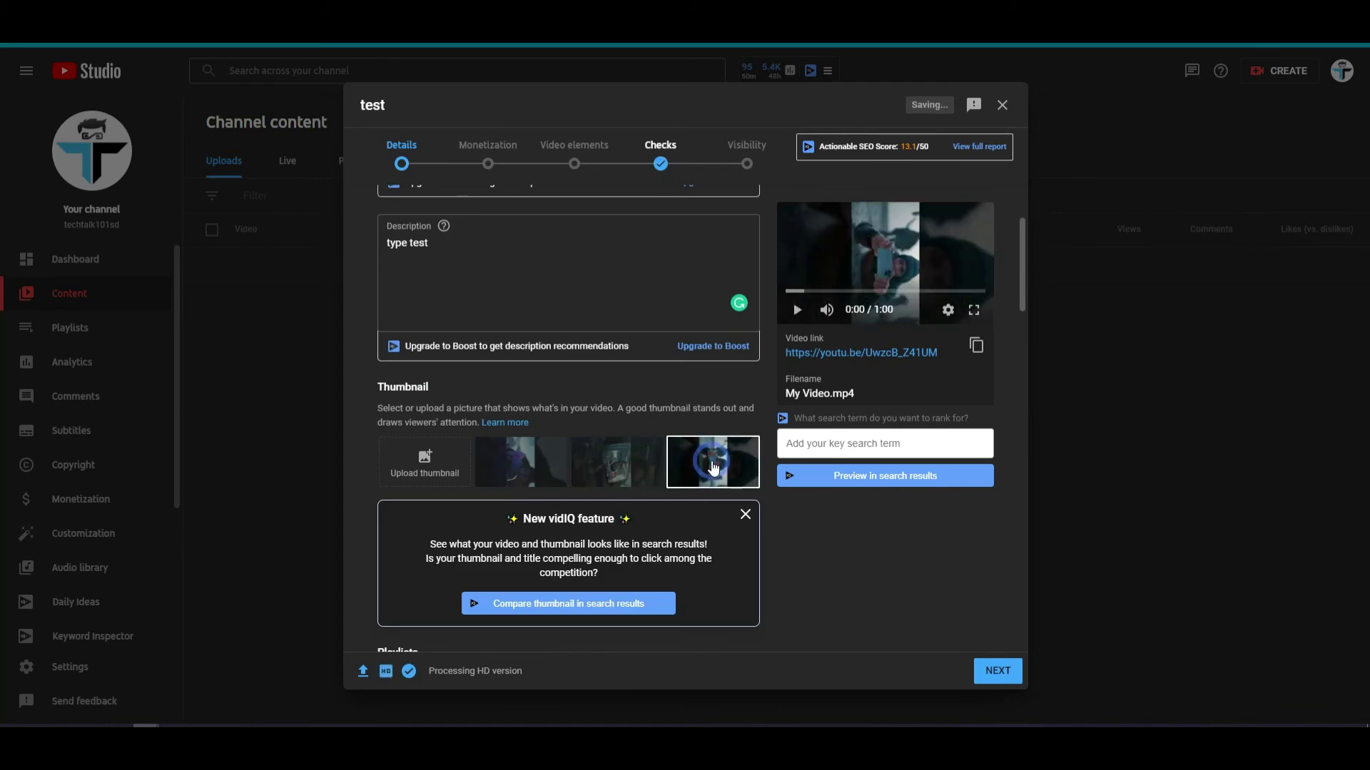
{"action": "left_click", "coordinate": [997, 670]}
Turn monetization on for the video
{"action": "left_click", "coordinate": [479, 283]}
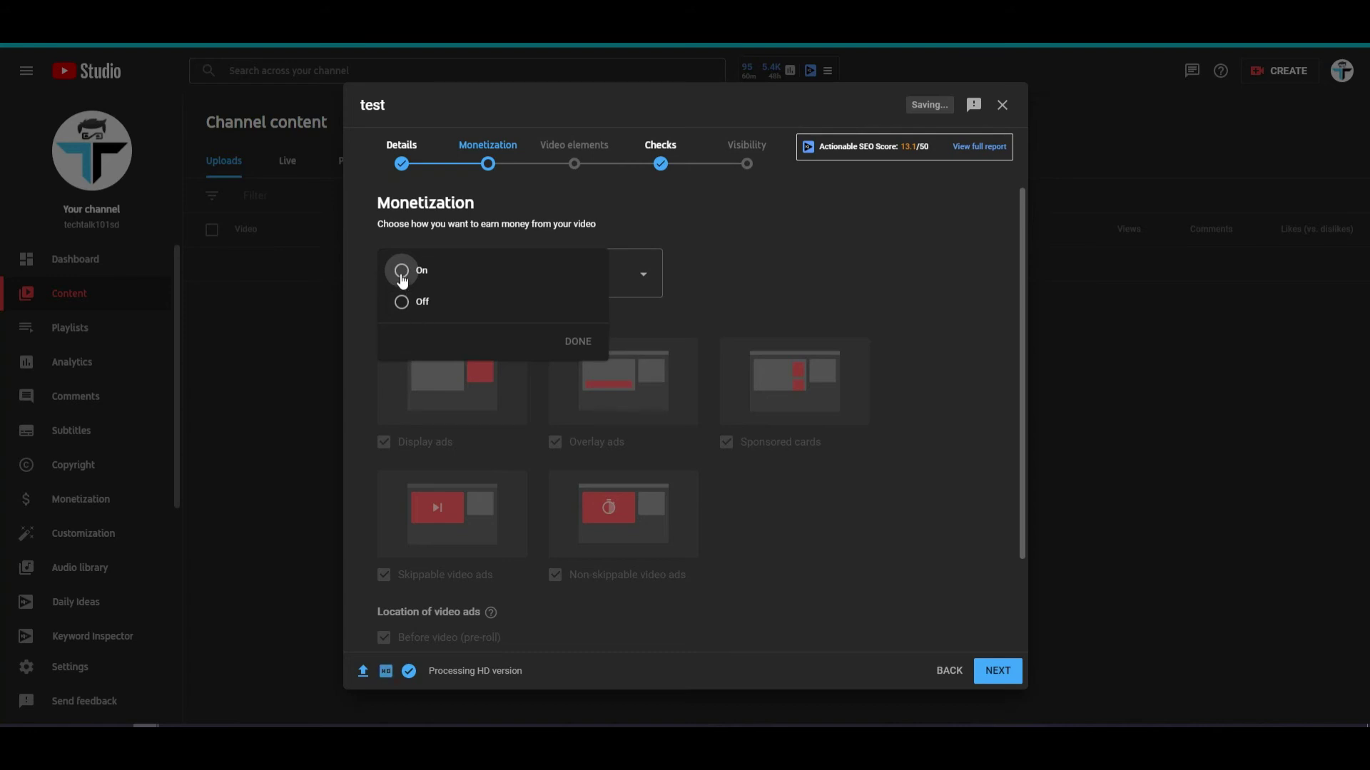
{"action": "left_click", "coordinate": [403, 276]}
{"action": "left_click", "coordinate": [587, 342]}
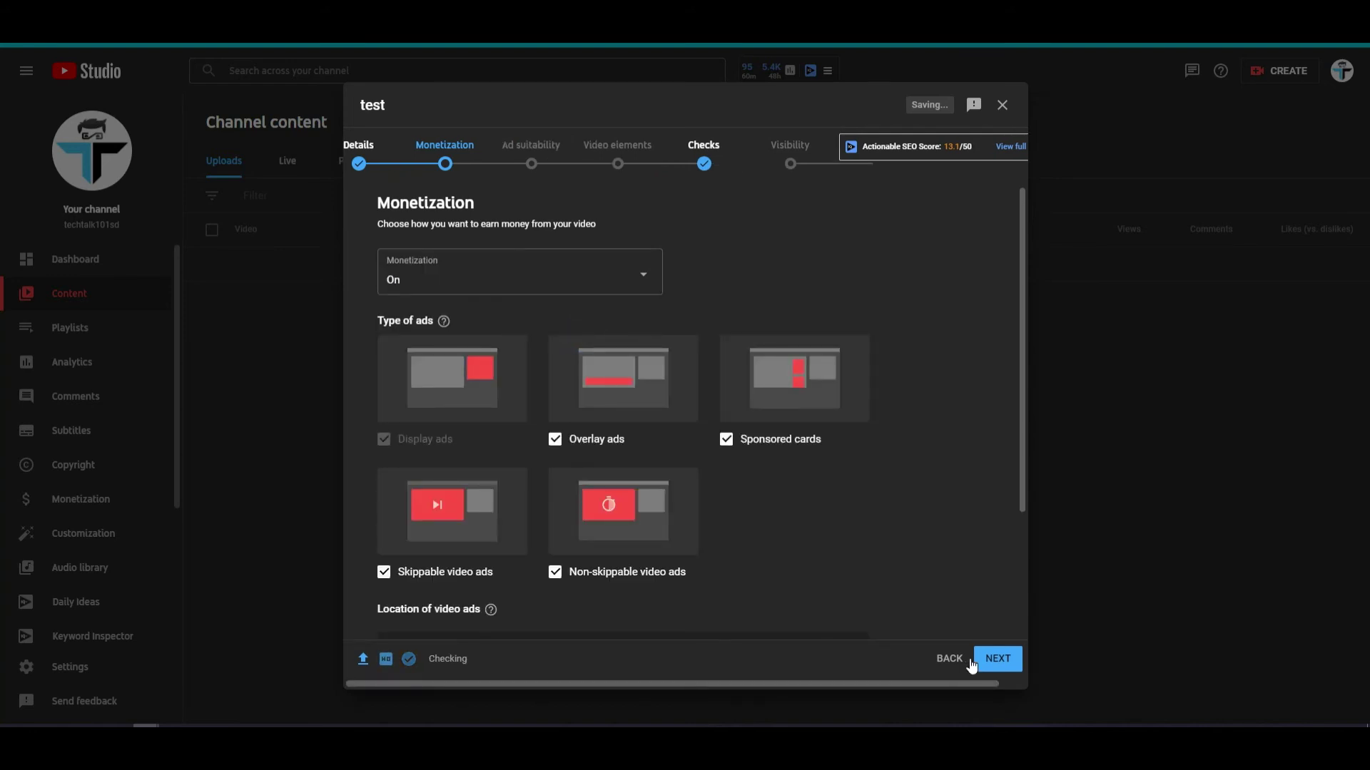
Rate ad suitability as 'None of the above' and submit the rating
{"action": "left_click", "coordinate": [972, 666]}
{"action": "scroll", "coordinate": [585, 556], "scroll_direction": "down", "scroll_amount": 2}
{"action": "scroll", "coordinate": [586, 556], "scroll_direction": "down", "scroll_amount": 5}
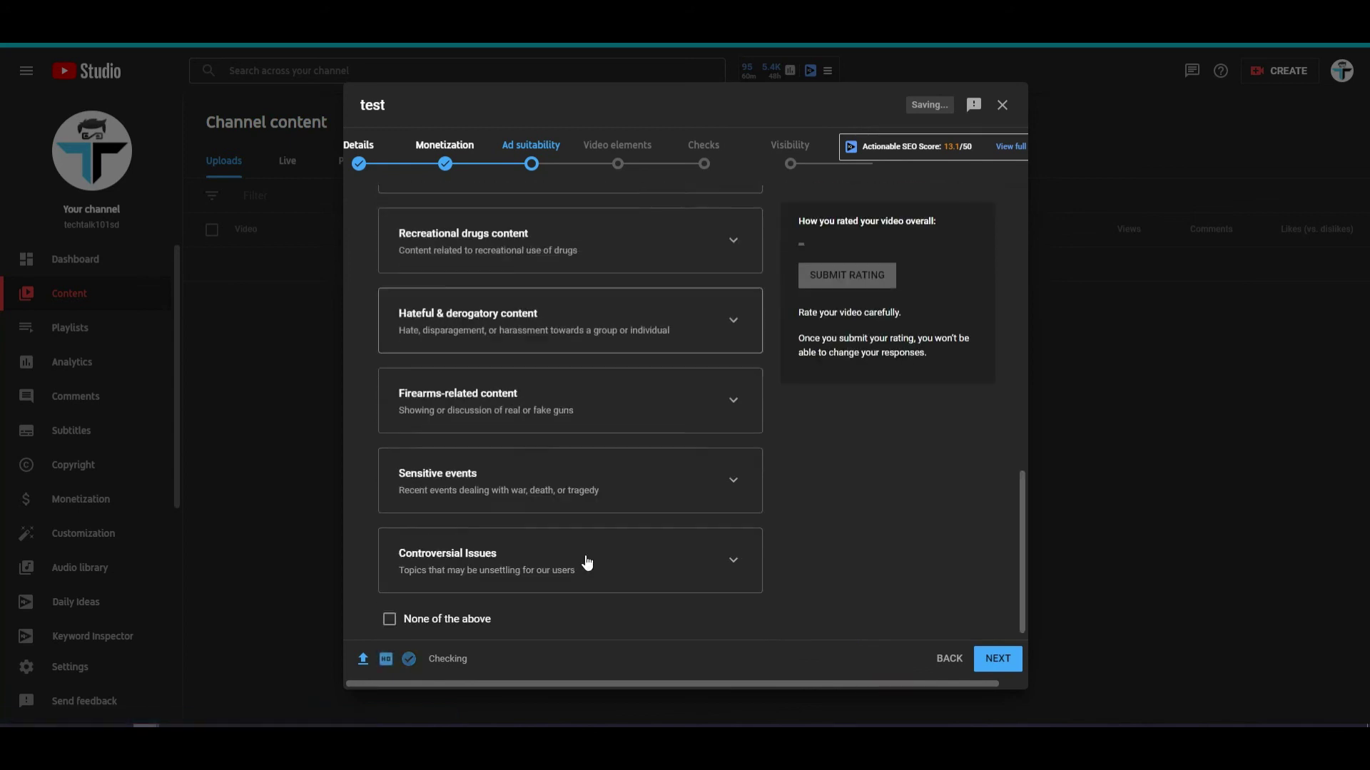
{"action": "left_click", "coordinate": [389, 611]}
{"action": "left_click", "coordinate": [828, 281]}
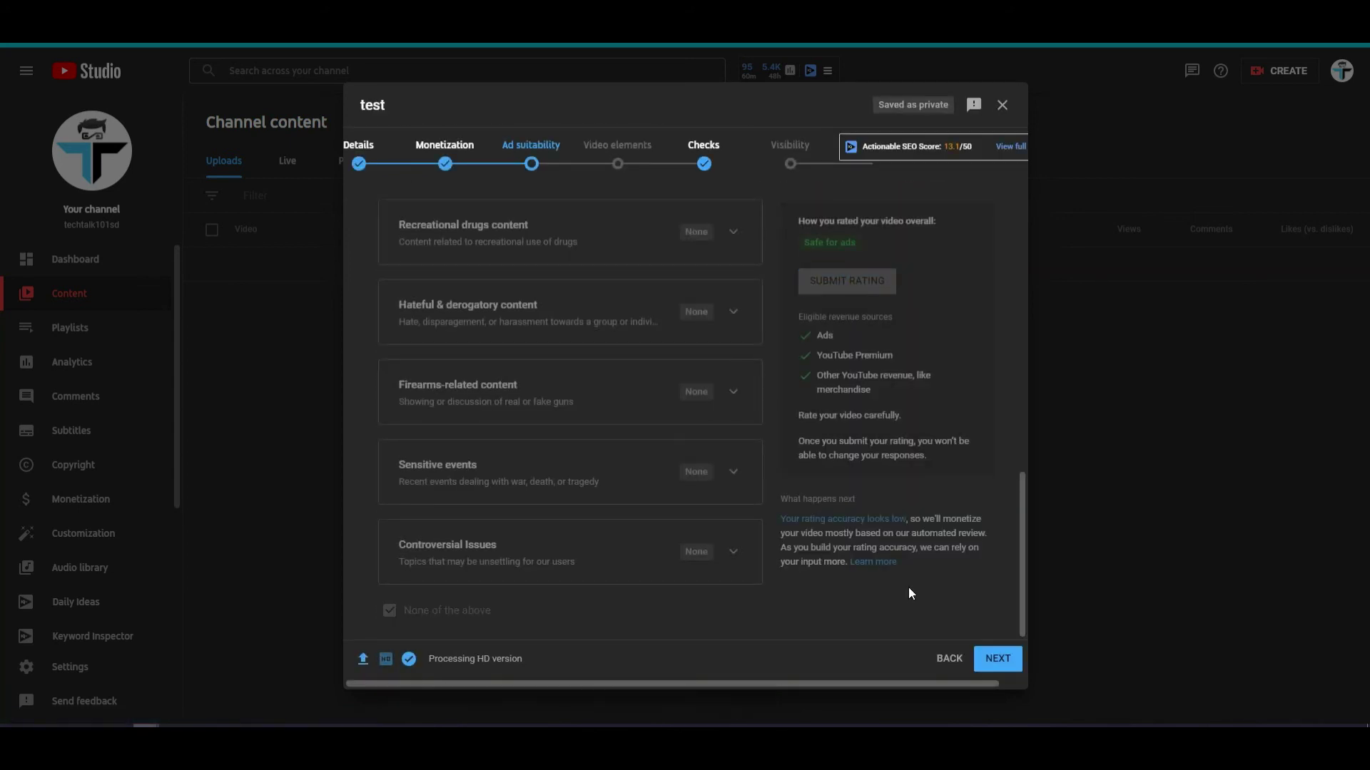
Pass the video elements and checks steps and set visibility to Public
{"action": "left_click", "coordinate": [993, 660]}
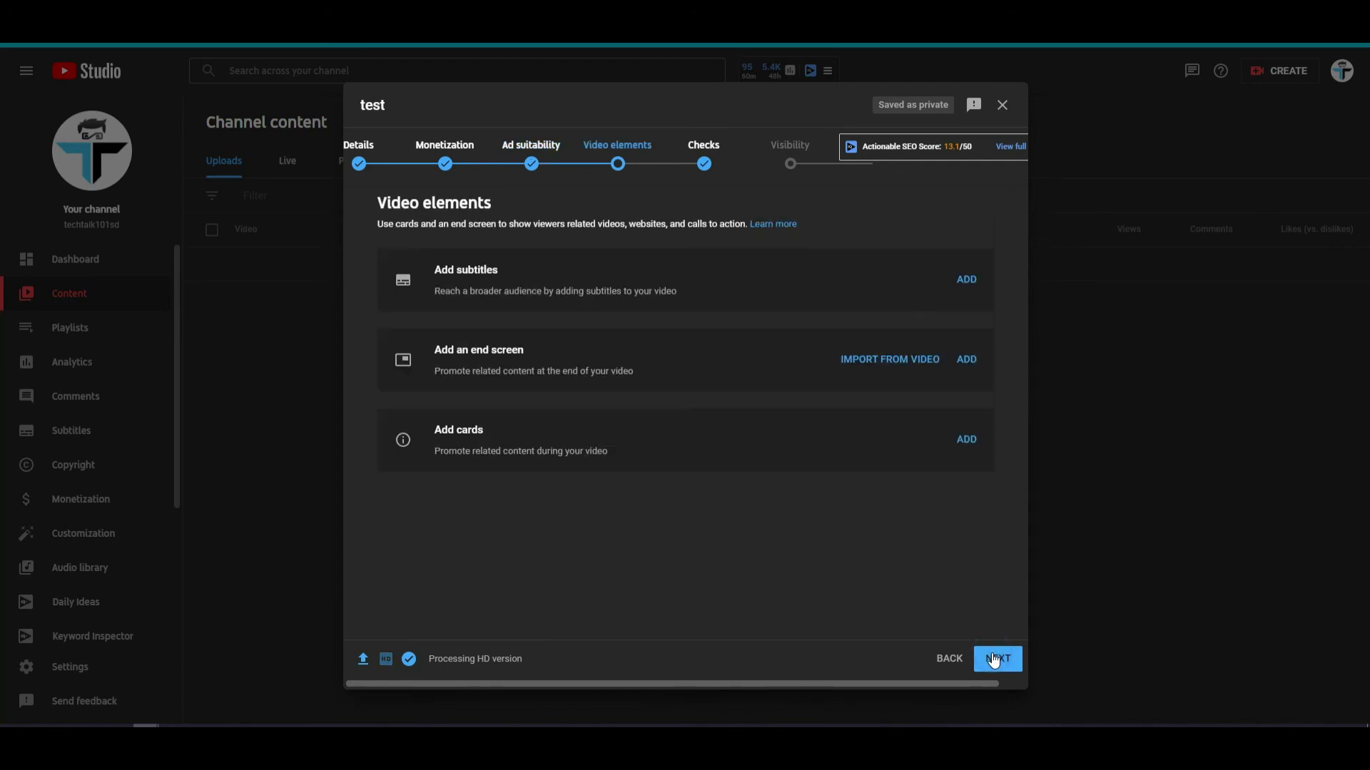
{"action": "left_click", "coordinate": [995, 676]}
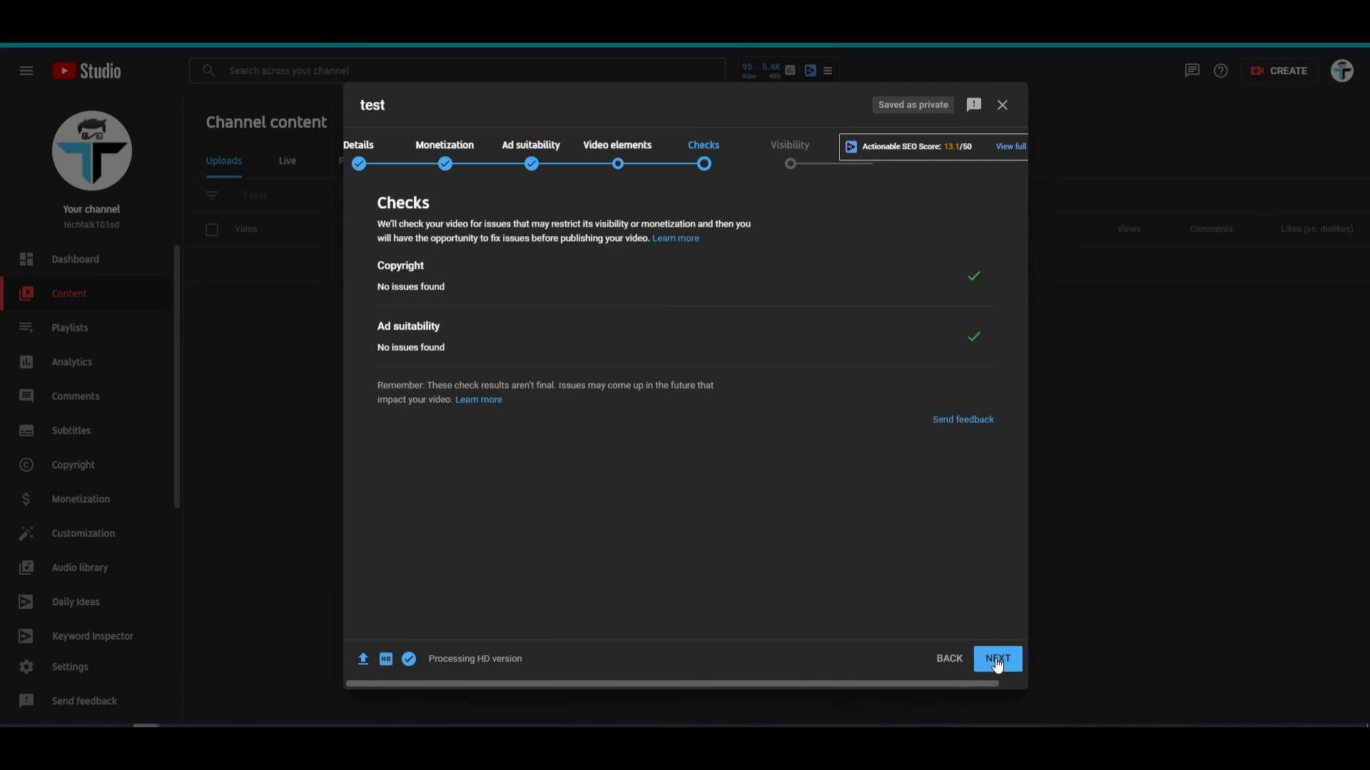
{"action": "left_click", "coordinate": [996, 662]}
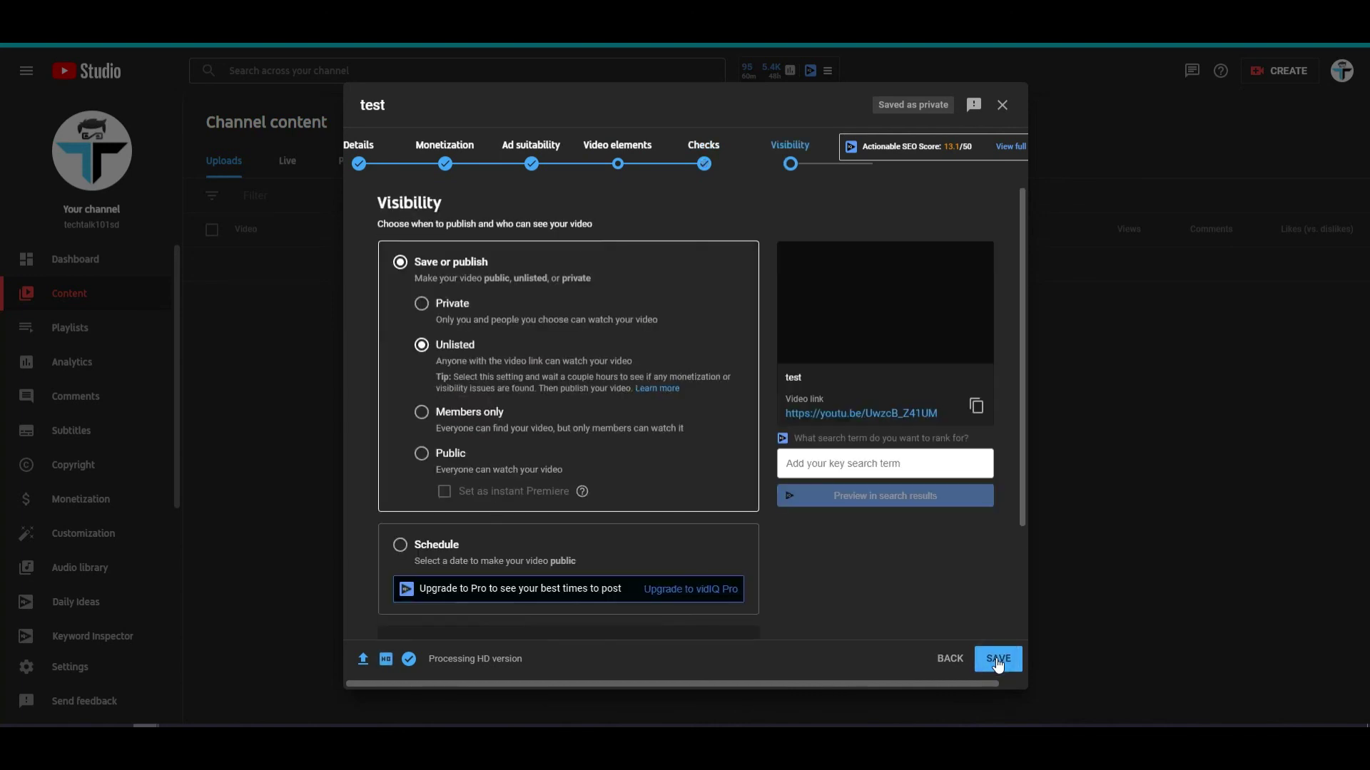
{"action": "left_click", "coordinate": [423, 454]}
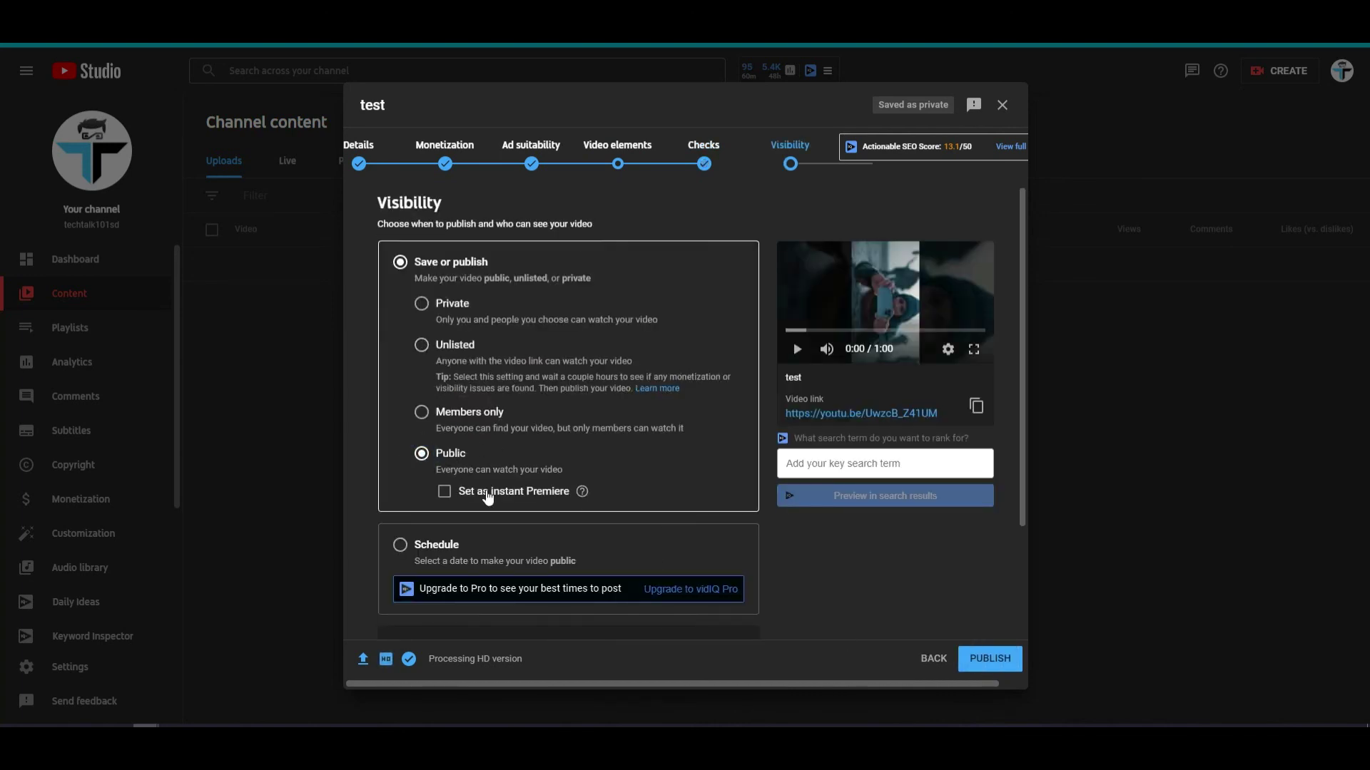